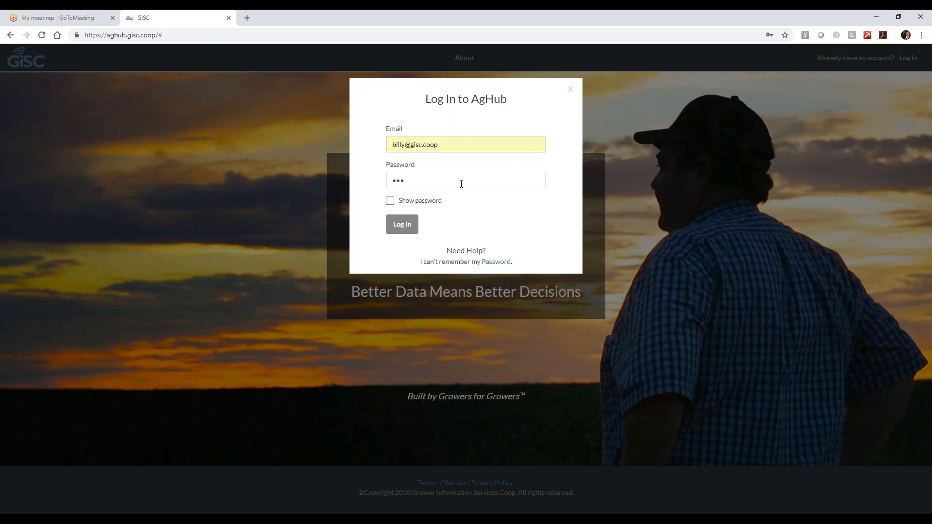
- Log in to AgHub and review the farm, crop and business filter choices in the Operations Summary
left_click(402, 224)
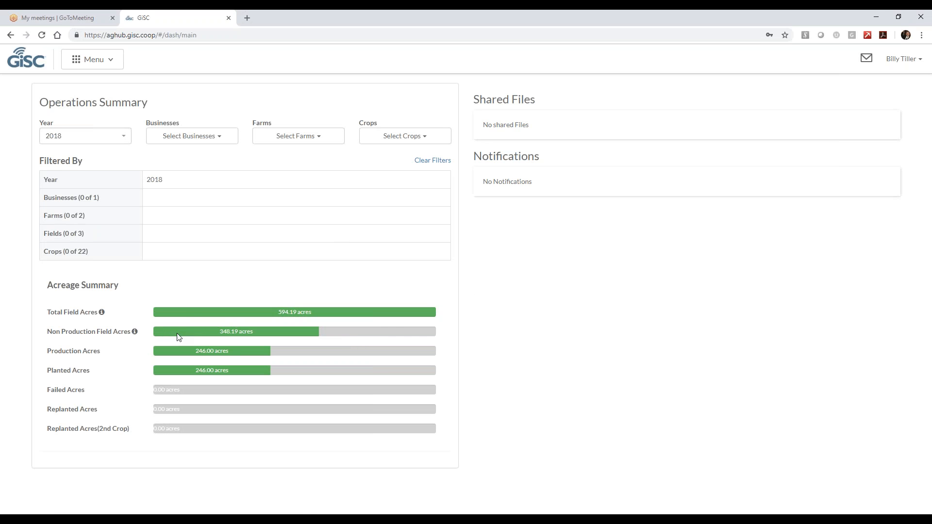
left_click(321, 137)
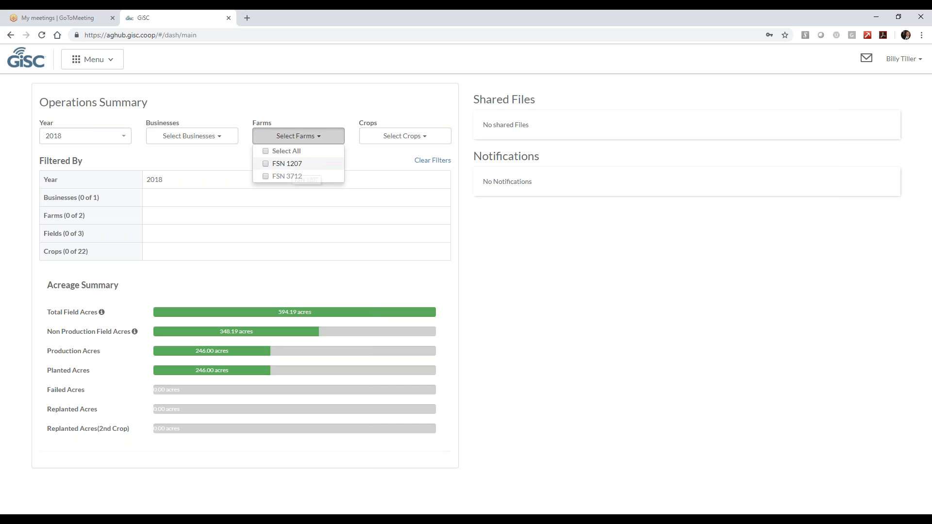
left_click(379, 140)
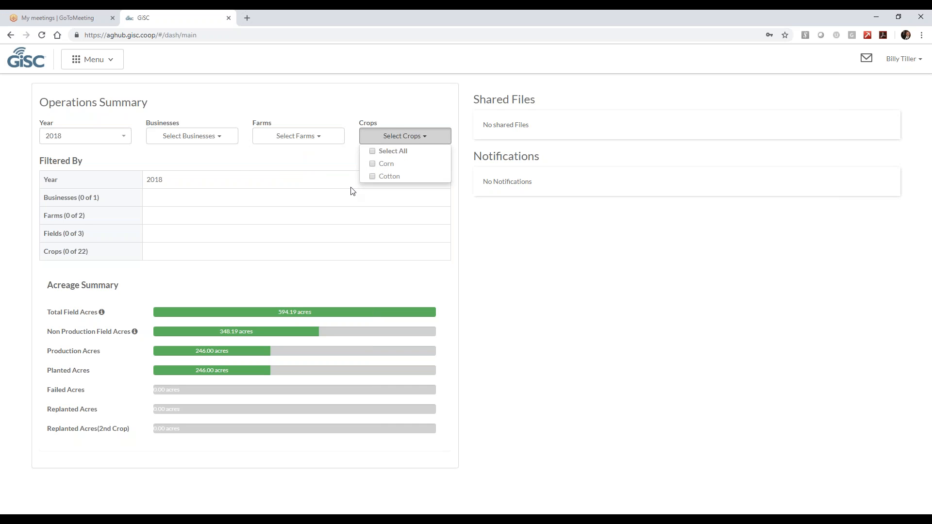
left_click(214, 137)
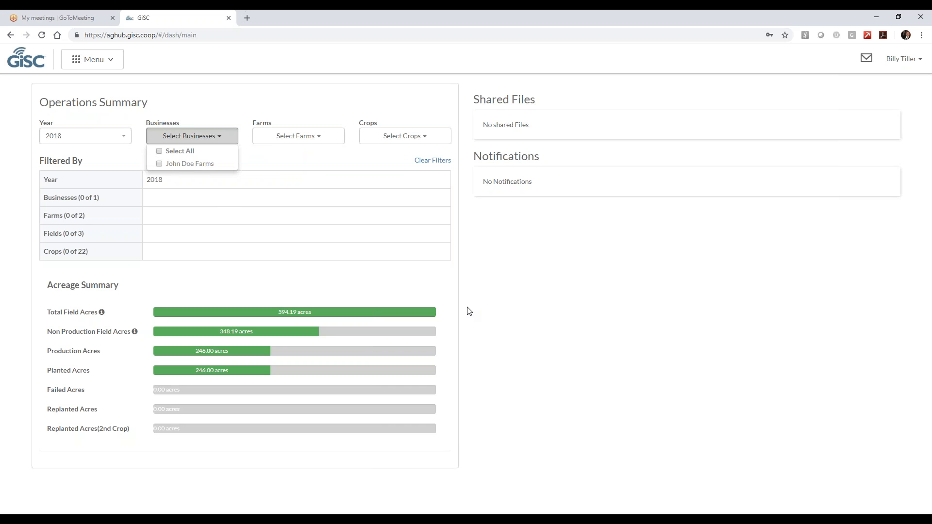
left_click(394, 314)
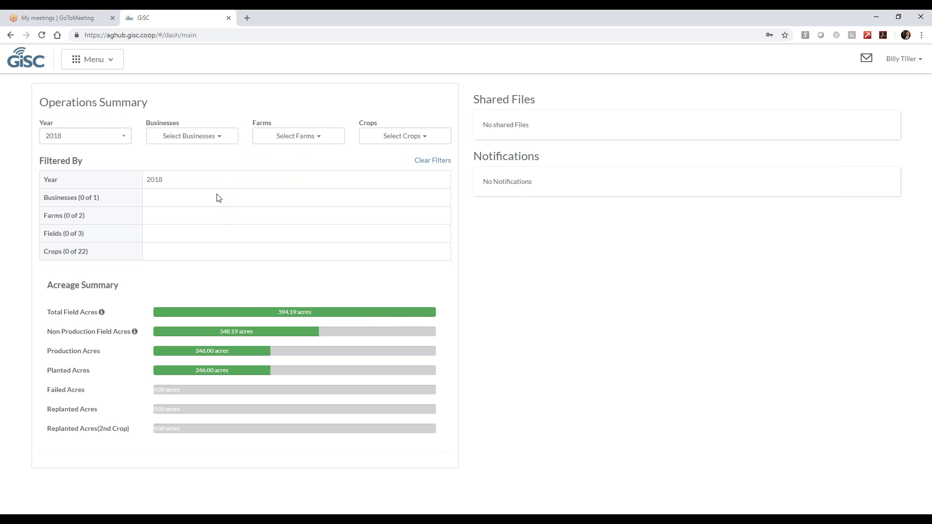
- Open the Farms & Fields map and select the South Pivots field of farm FSN 1207
left_click(112, 60)
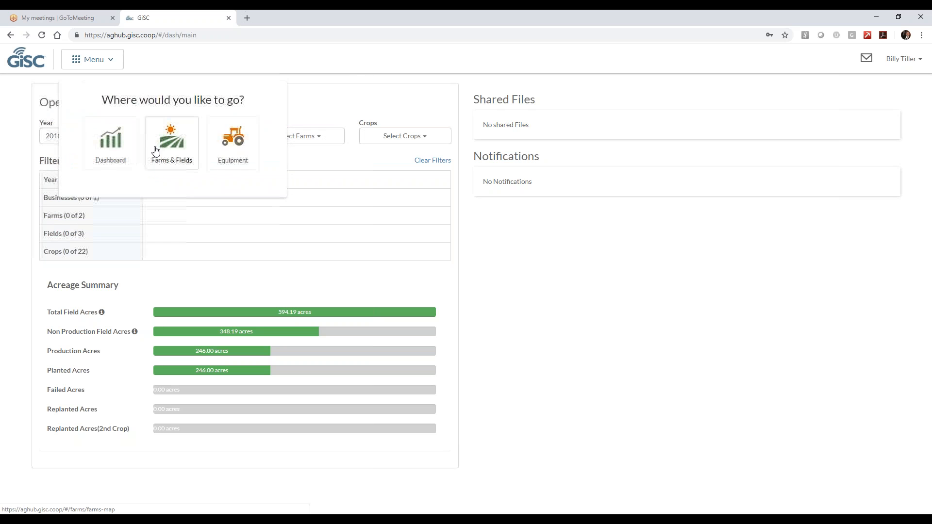
left_click(182, 160)
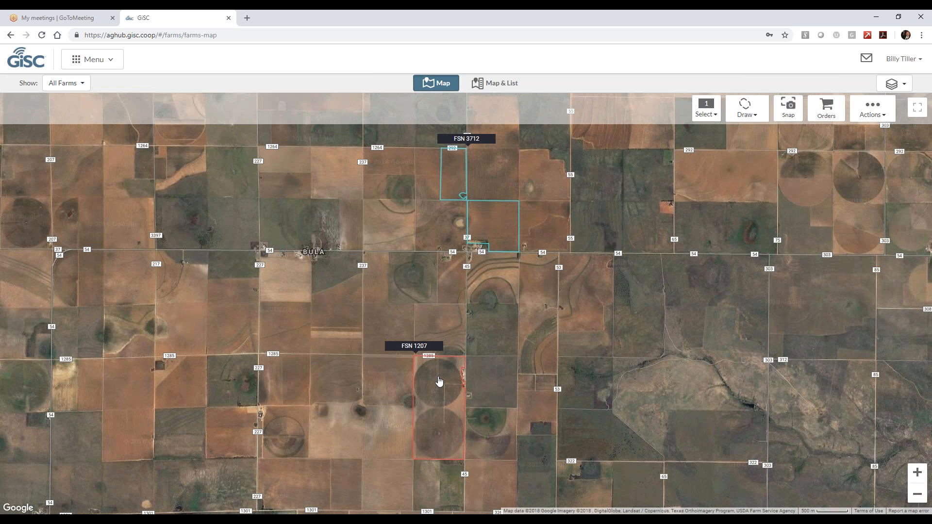
left_click_drag(440, 383, 422, 303)
left_click(422, 313)
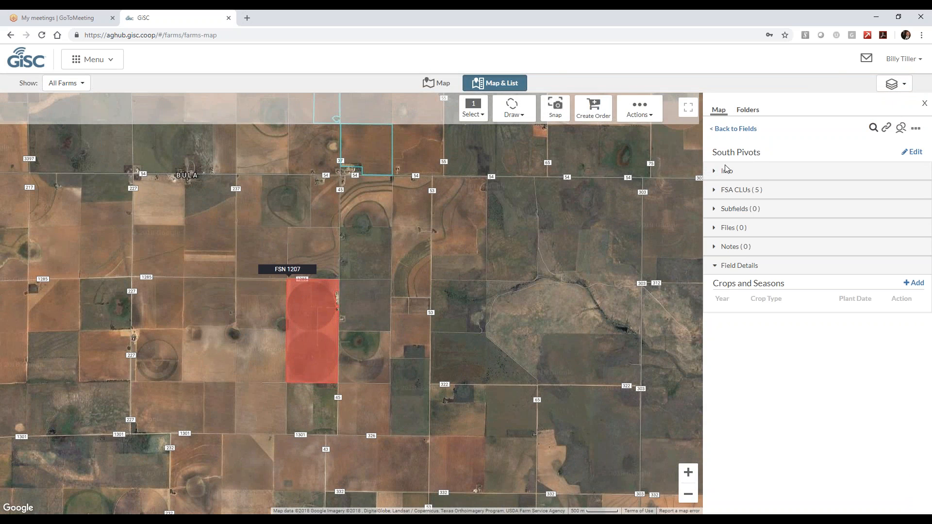
scroll(331, 316, "up", 1)
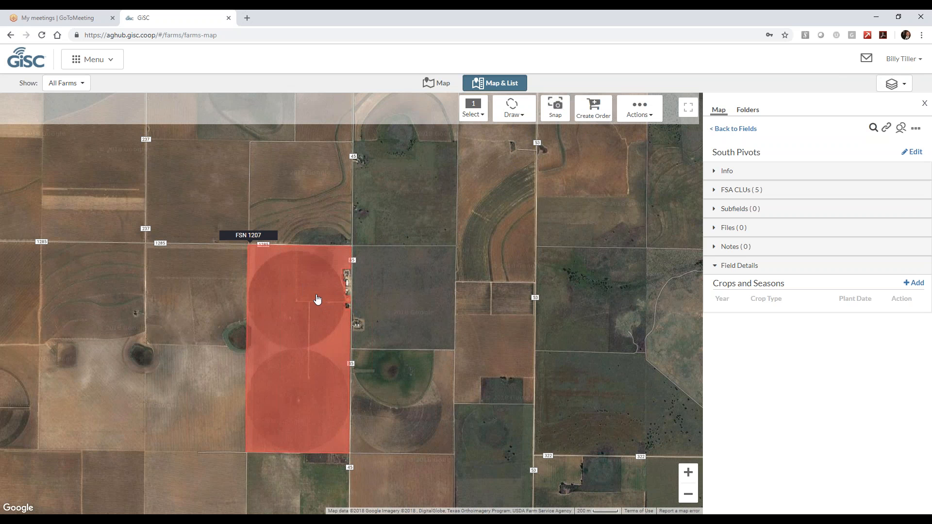
- Try deleting only farm FSN 1207 without its fields, and undo that deletion
left_click(647, 115)
left_click(619, 270)
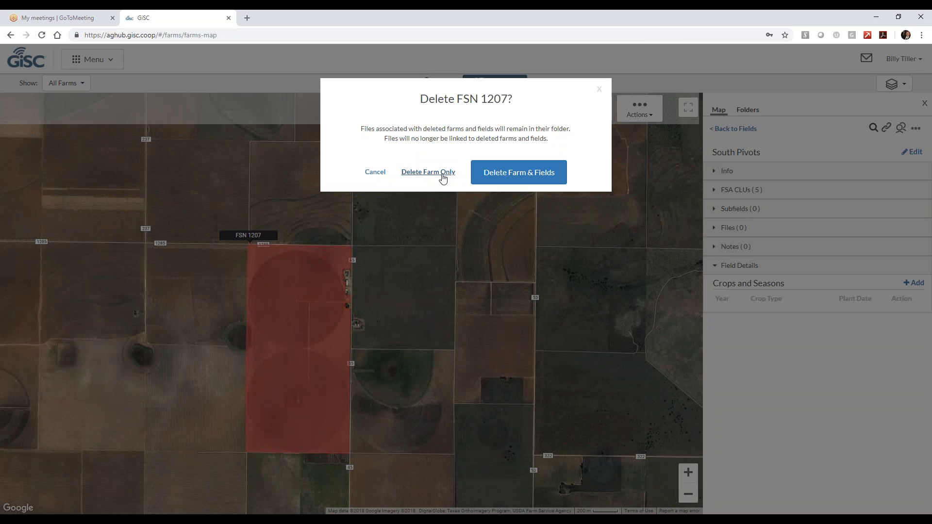
left_click(443, 176)
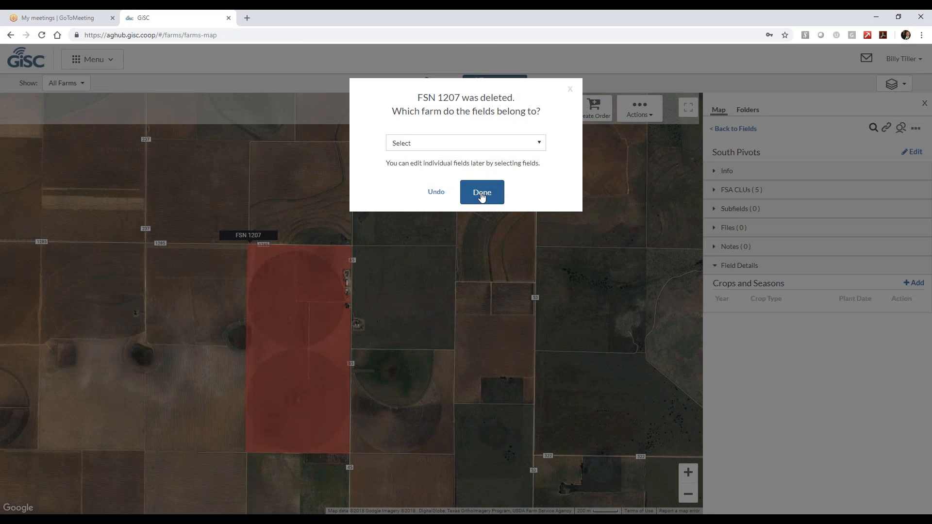
left_click(481, 147)
left_click(398, 191)
left_click(436, 193)
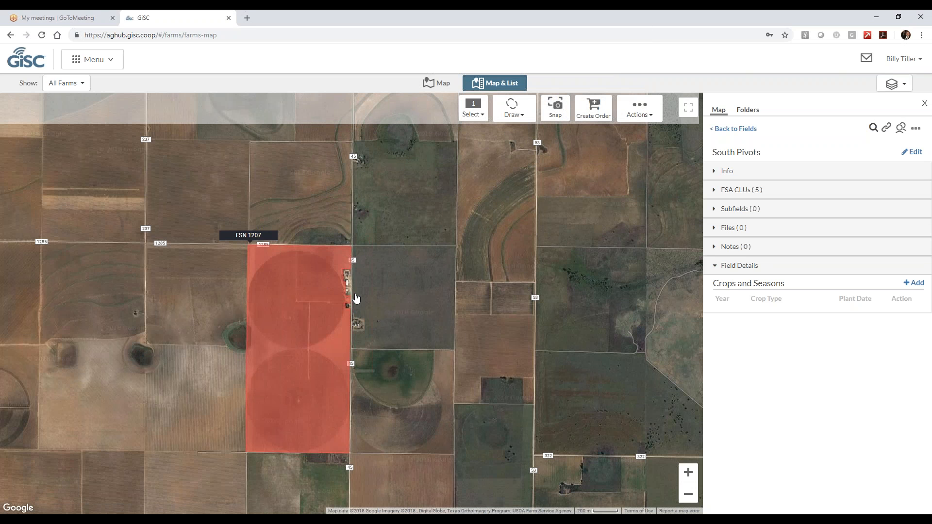
- Delete farm FSN 1207 together with its fields
left_click_drag(285, 287, 287, 288)
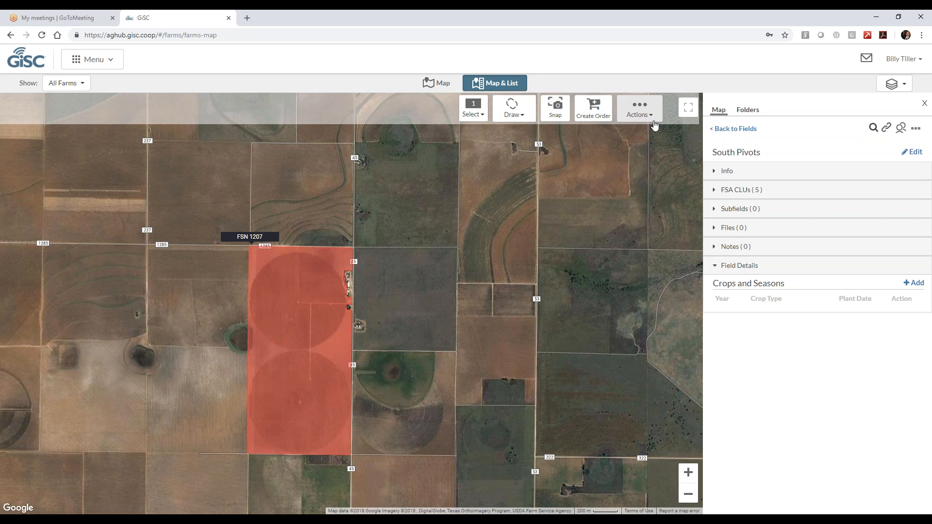
left_click(641, 111)
left_click(622, 271)
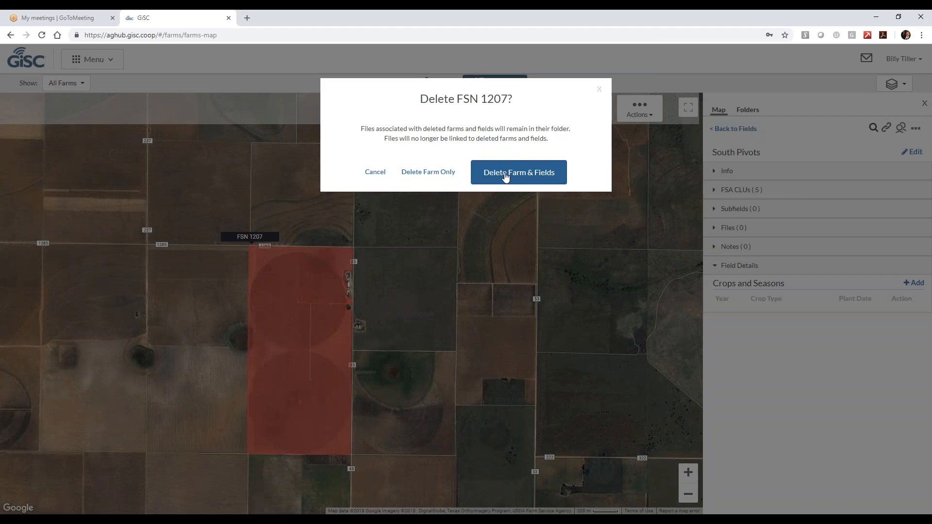
left_click(505, 177)
left_click(485, 189)
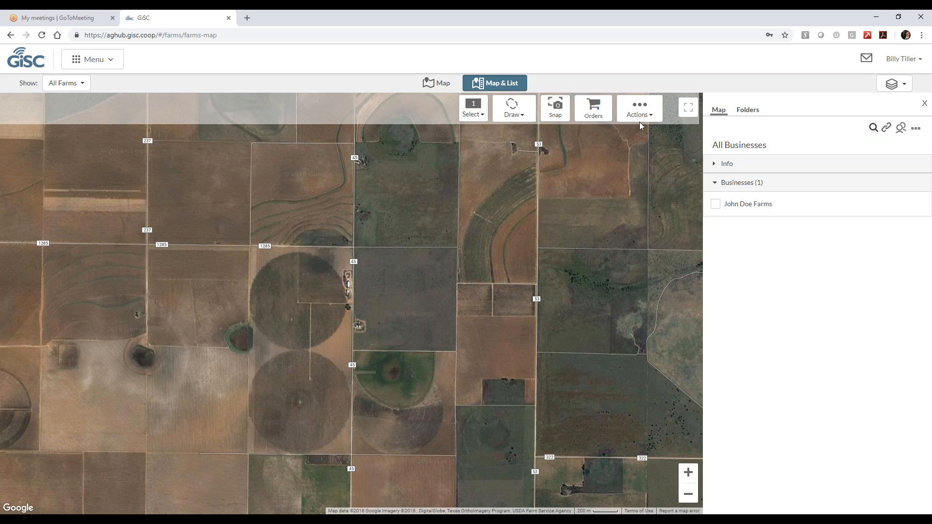
- Draw a circular field of about 120 acres over the northern of the two pivot circles south of road 1285
left_click(528, 122)
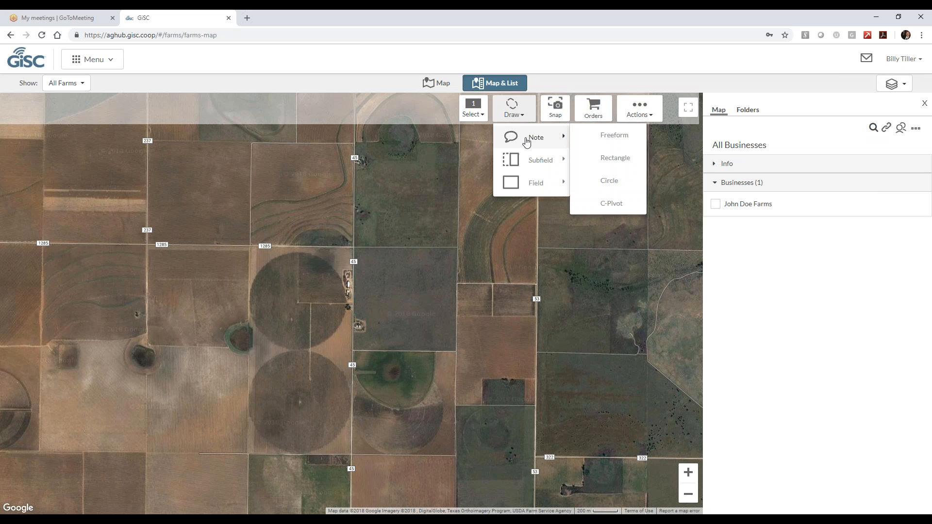
mouse_move(535, 183)
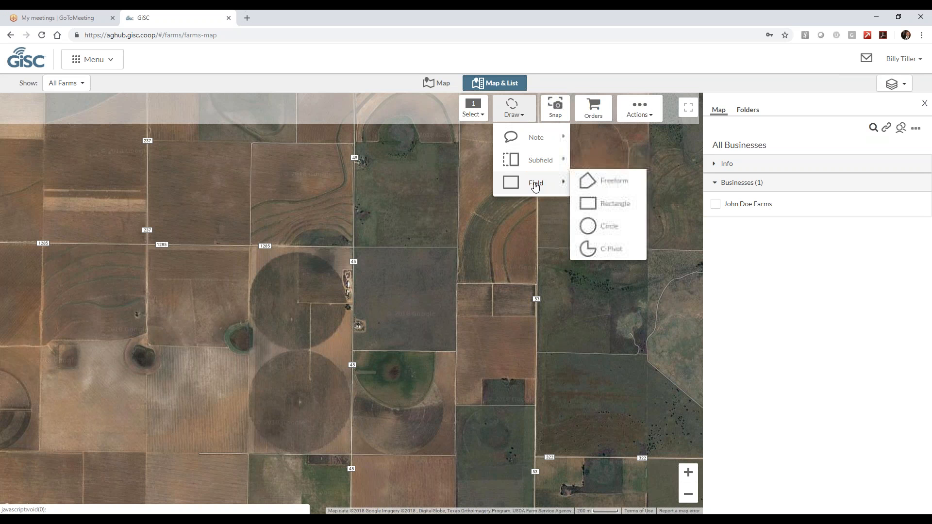
left_click(599, 227)
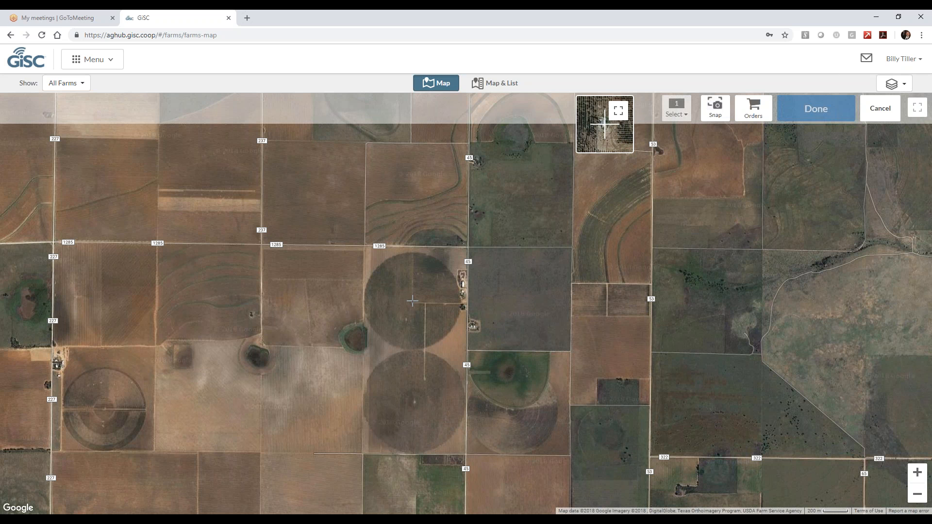
left_click(411, 301)
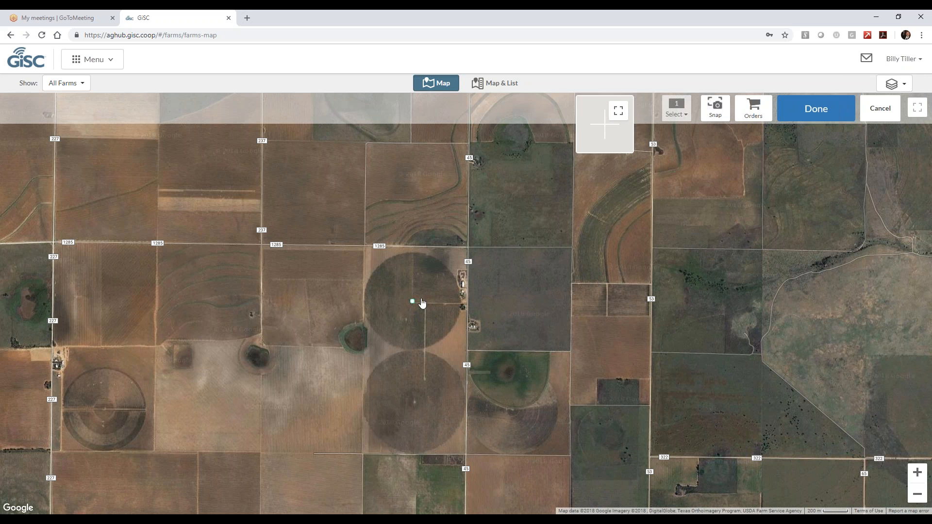
mouse_move(412, 301)
left_mouse_down()
mouse_move(485, 440)
mouse_move(464, 404)
left_mouse_up()
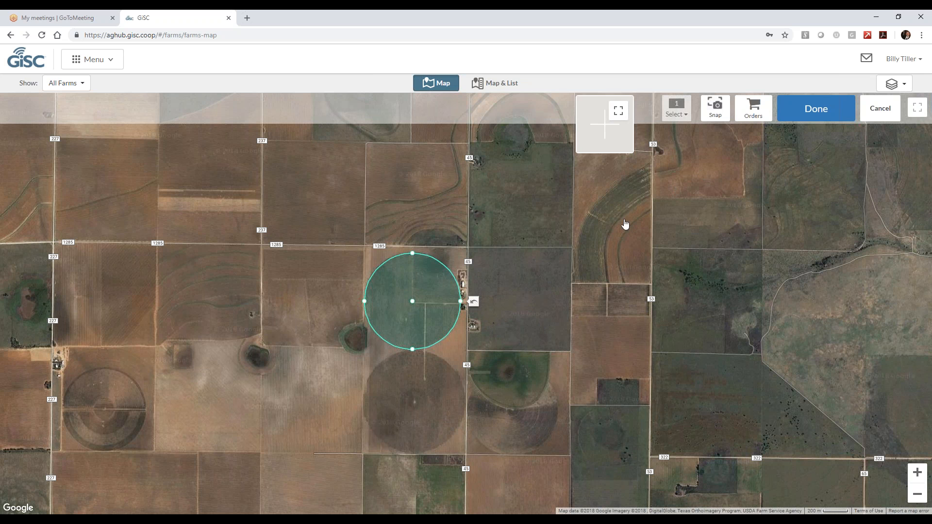
- Accept the drawn boundary and name the new field "South Pivots North Pivot"
left_click(823, 120)
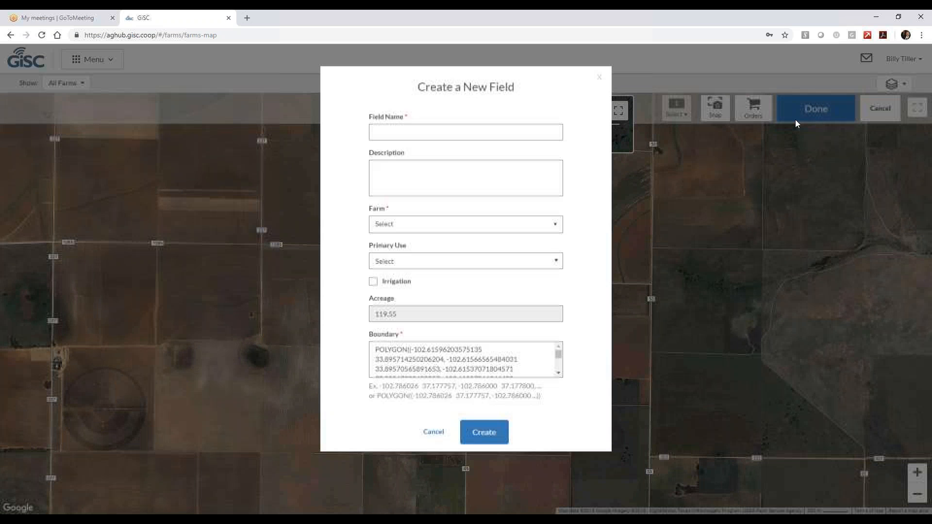
left_click(475, 141)
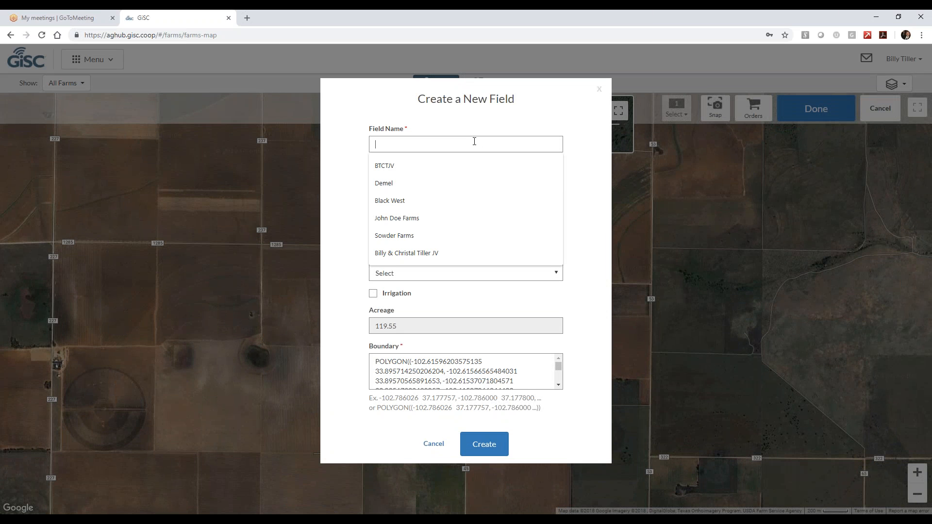
type("South Pivots  North Pivot")
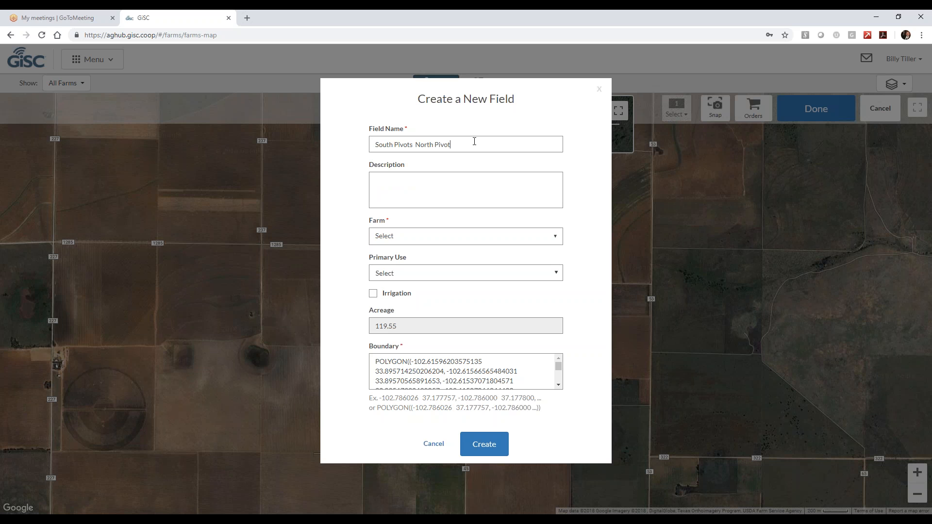
- Create a new farm named "FSN 1207" under the business John Doe Farms from the new field's farm choices
left_click(465, 236)
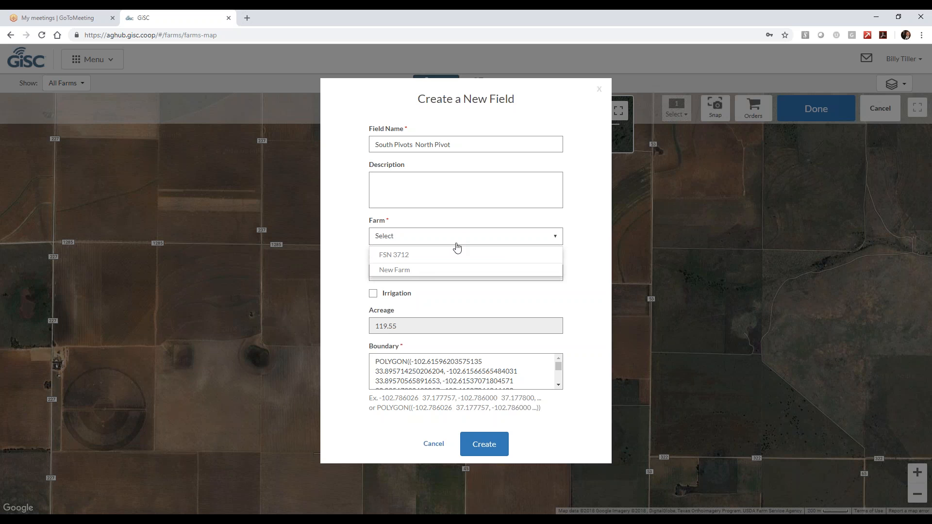
left_click(426, 270)
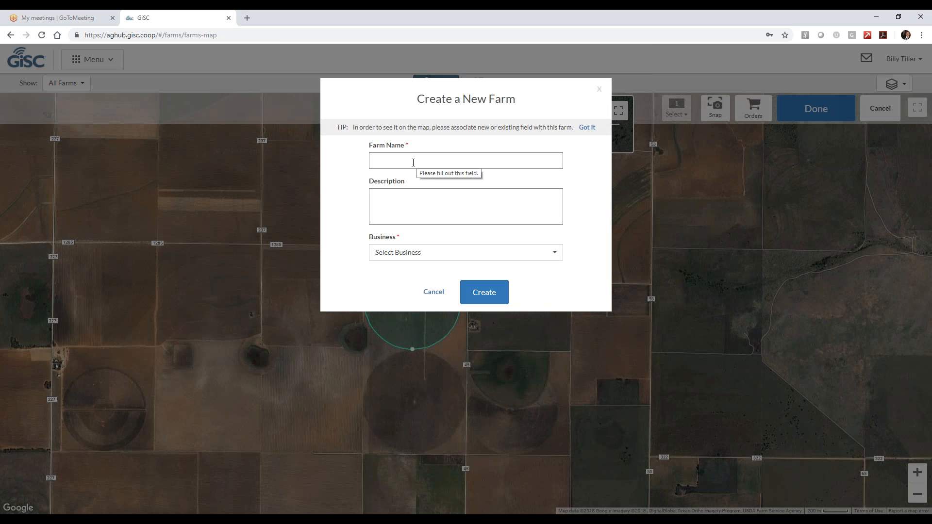
left_click(413, 162)
type("FSN 1207")
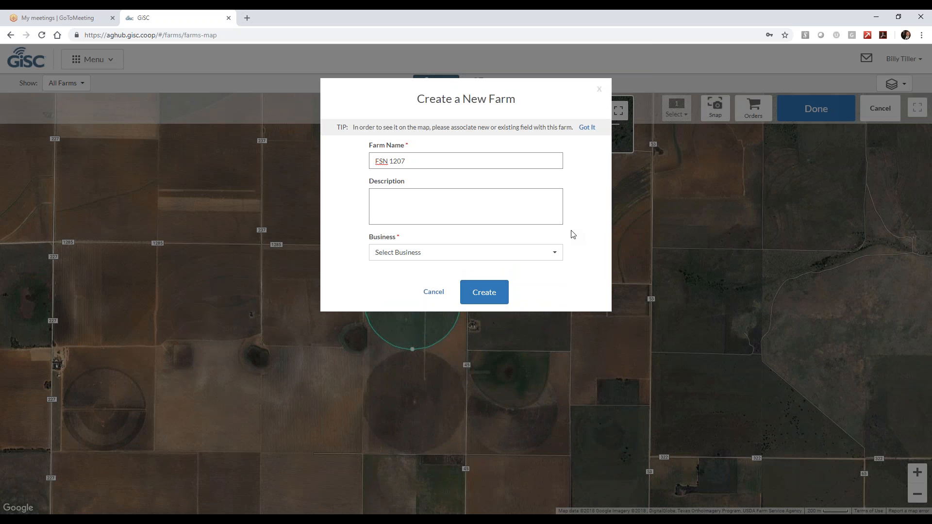
left_click(518, 252)
left_click(493, 269)
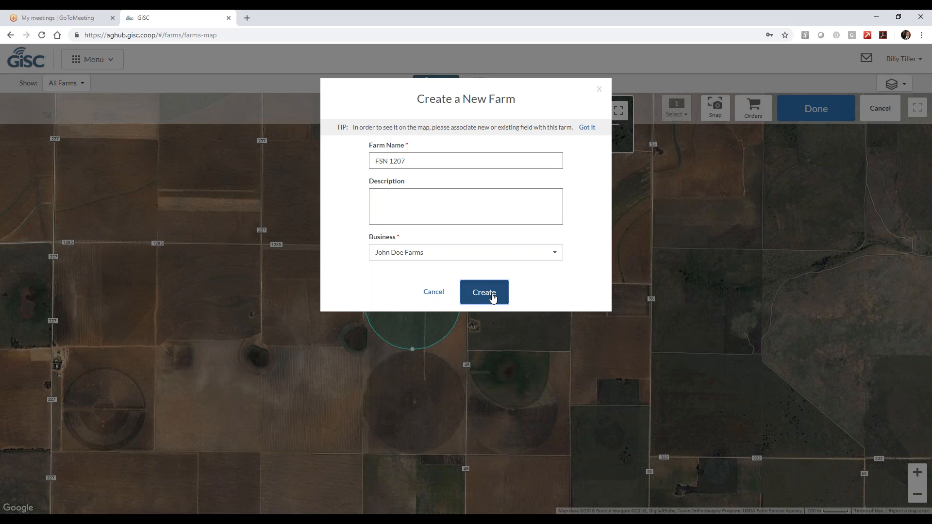
left_click(493, 297)
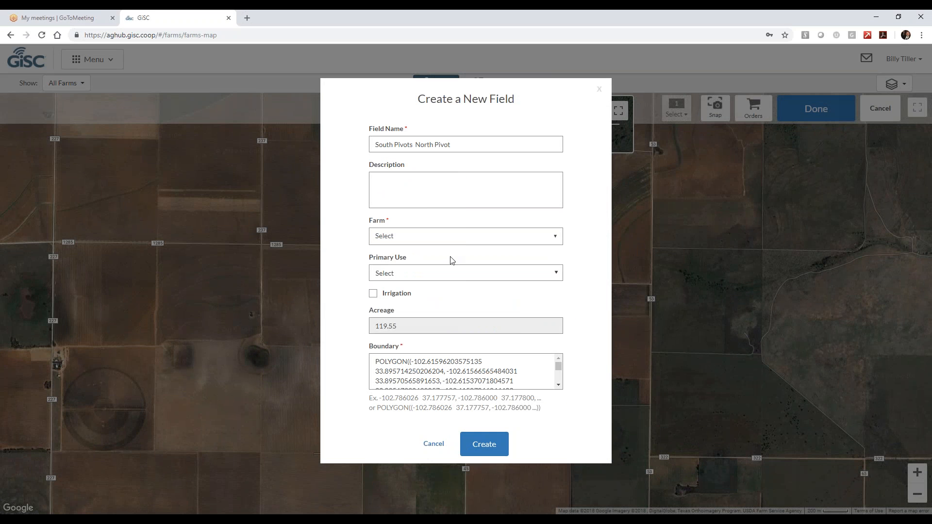
- Assign the new field to farm FSN 1207, mark it as irrigated and create it
left_click(420, 243)
left_click(422, 267)
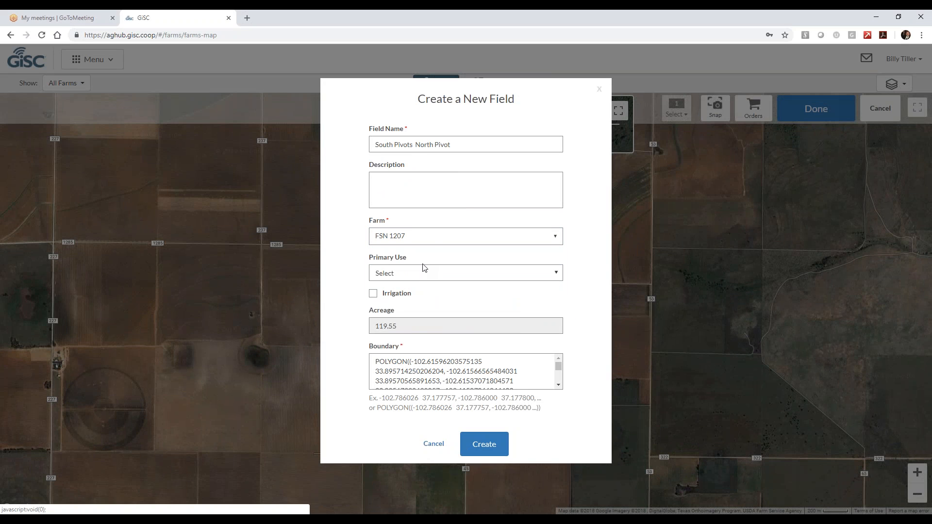
left_click(373, 294)
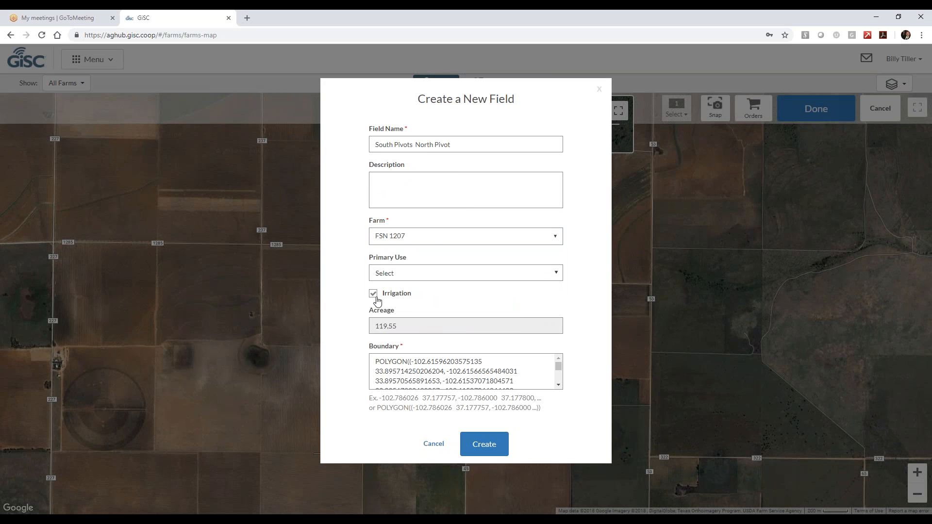
left_click(491, 450)
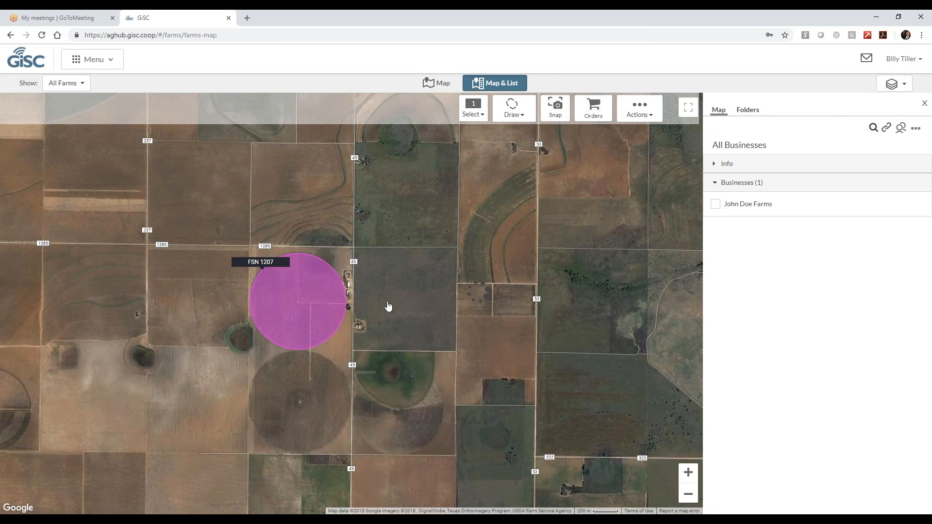
- Start a crop season for the South Pivots North Pivot field with year 2018 and crop type Corn
left_click(281, 298)
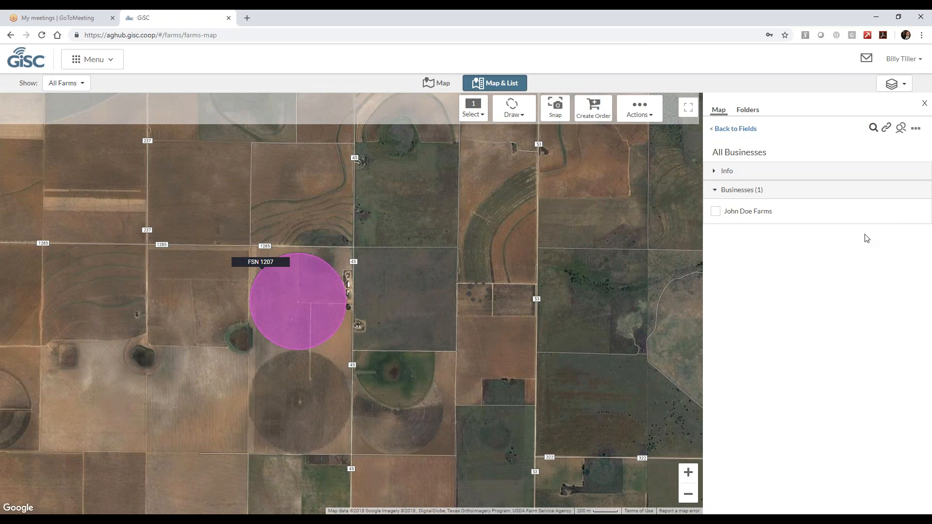
left_click(274, 310)
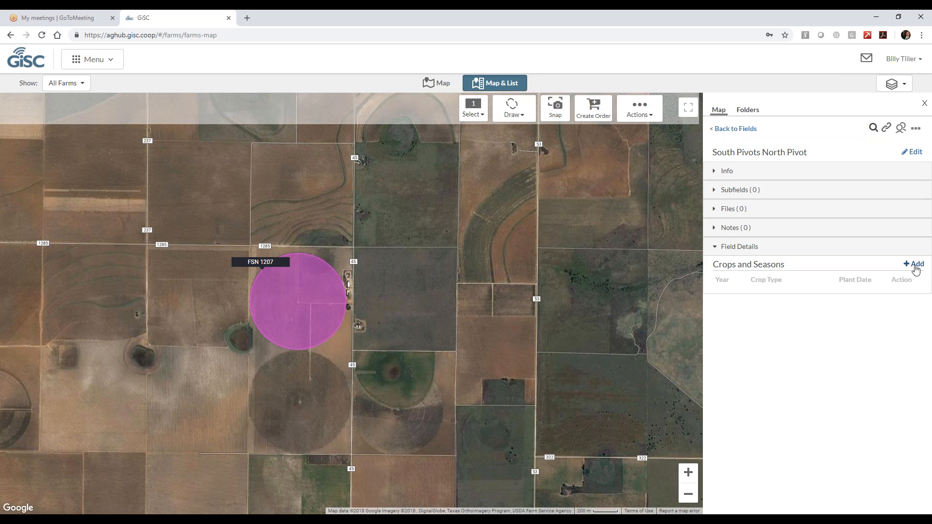
left_click(916, 265)
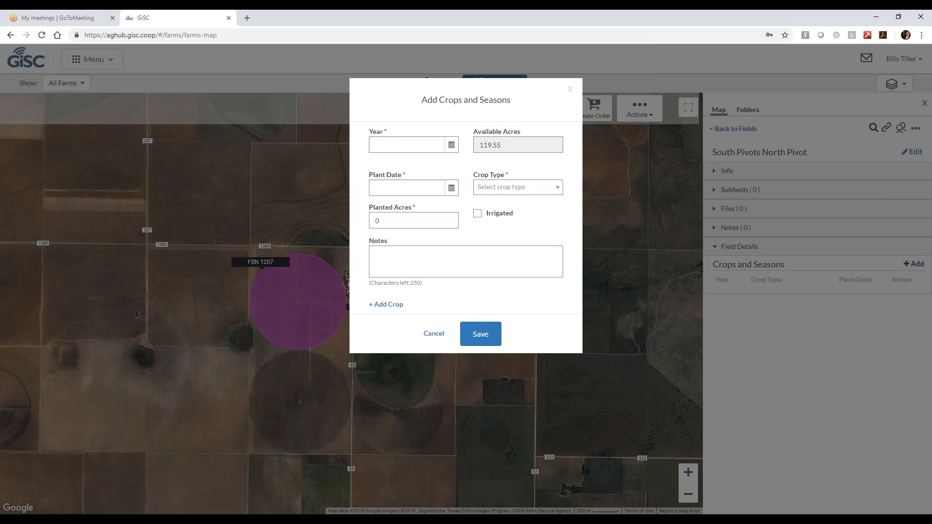
left_click(450, 145)
left_click(415, 248)
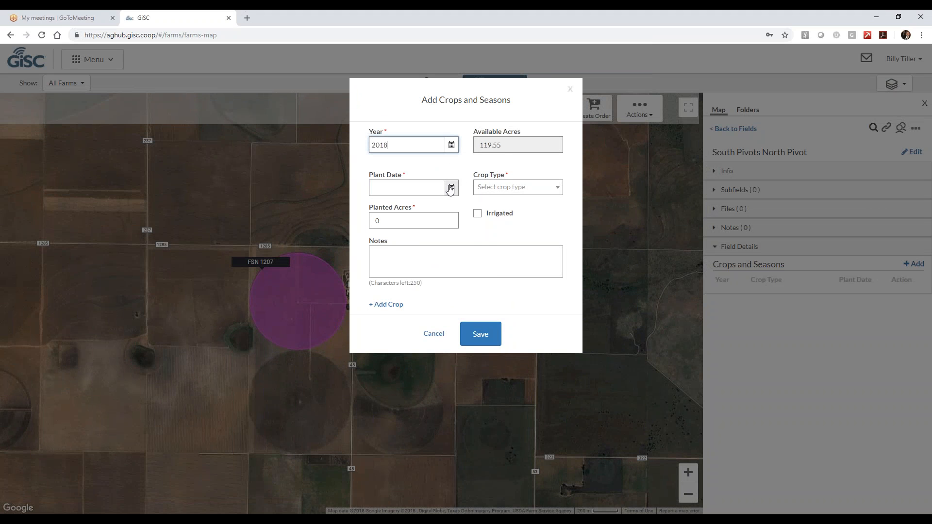
left_click(510, 190)
left_click(502, 216)
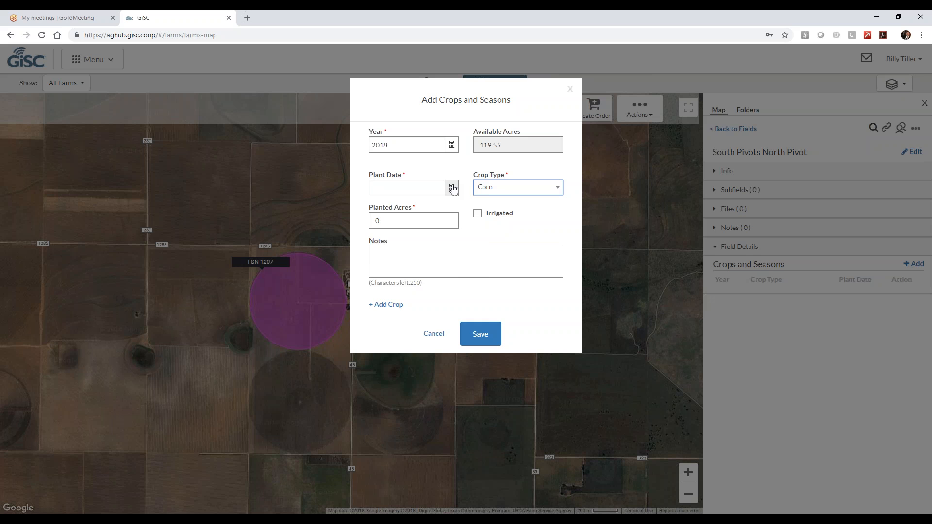
- Set the corn crop's plant date to 5/2/2018
left_click(452, 188)
left_click(379, 206)
left_click(380, 206)
left_click(380, 206)
left_click(380, 207)
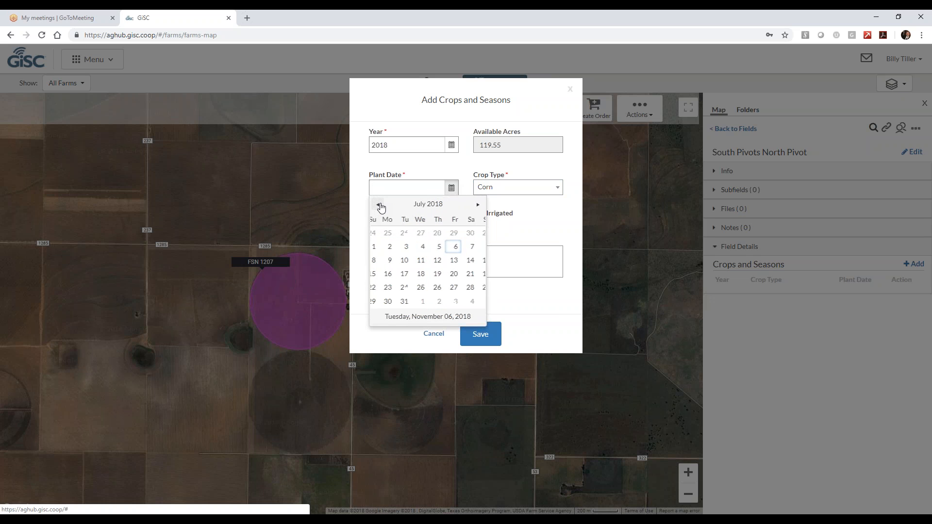
left_click(380, 206)
left_click(380, 206)
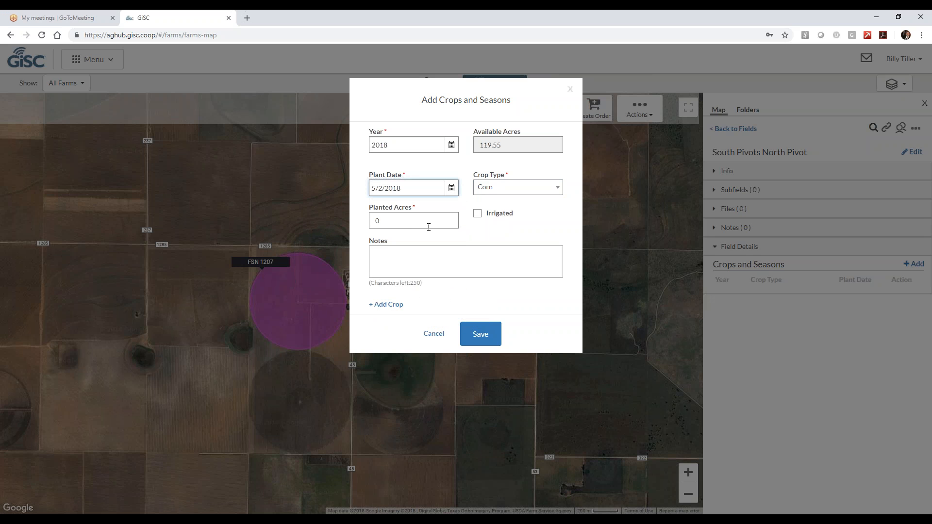
- Mark the corn crop as irrigated, set its planted acres to 119.55 and save the season
left_click(481, 216)
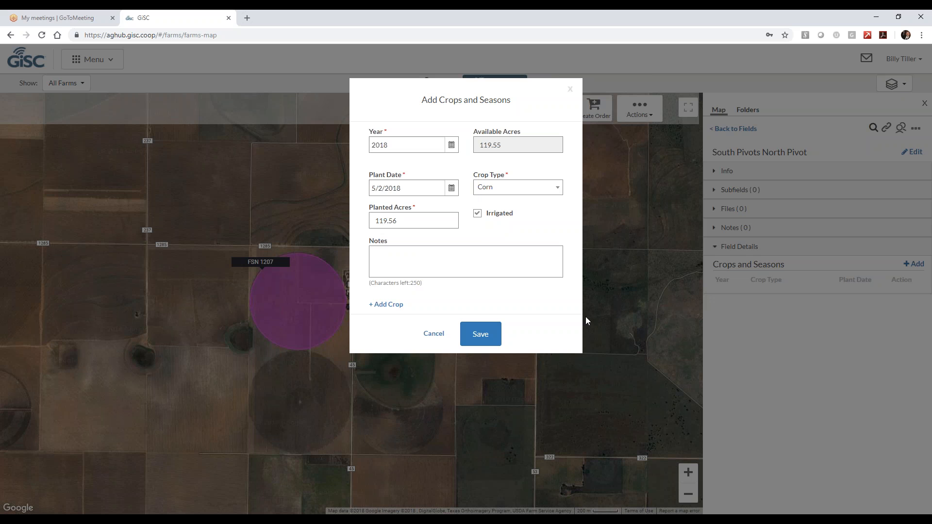
left_click(487, 325)
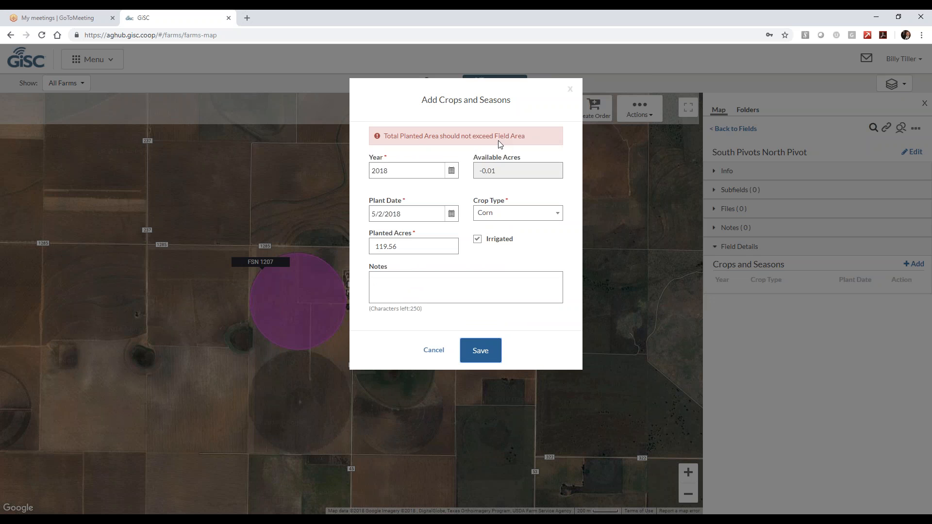
left_click(412, 245)
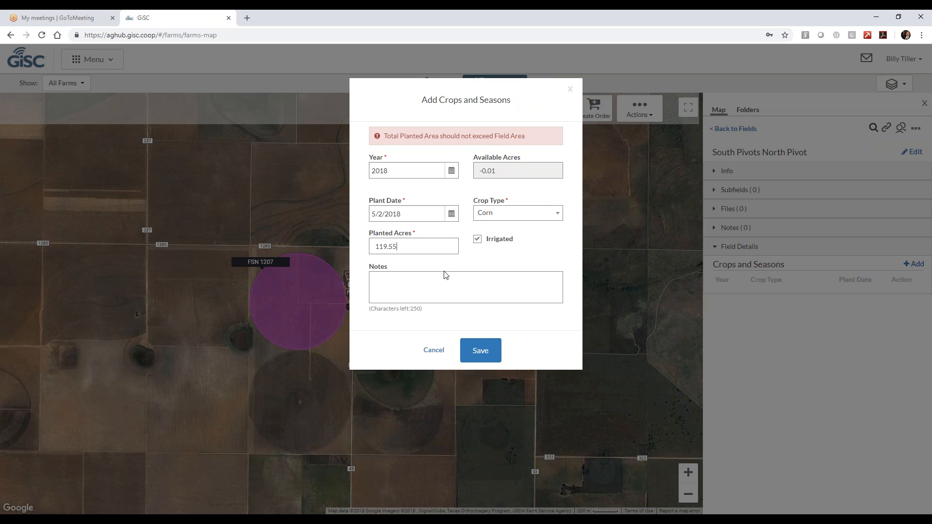
left_click(493, 351)
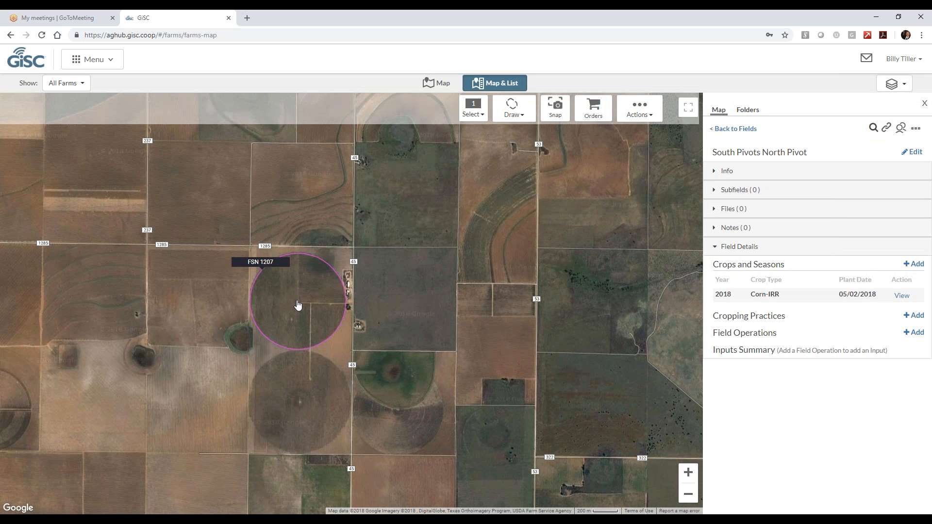
left_click(297, 301)
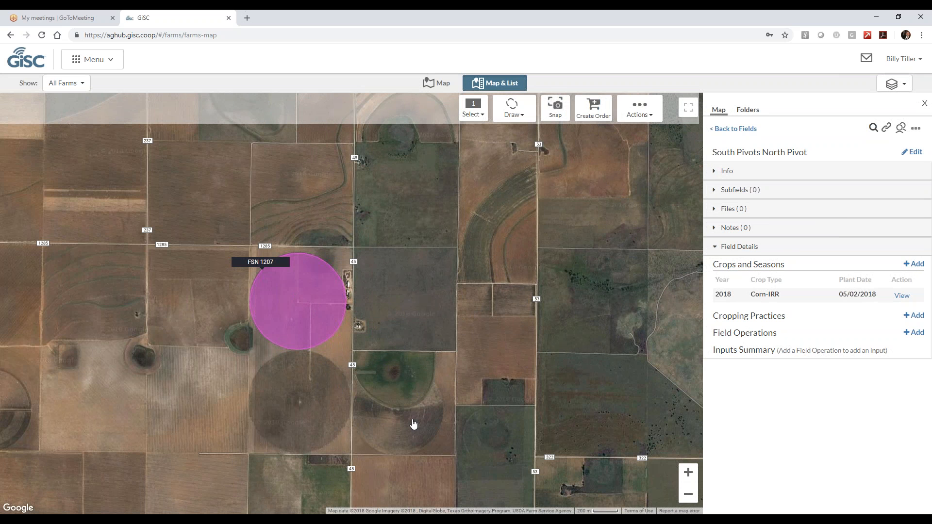
scroll(414, 430, "up", 1)
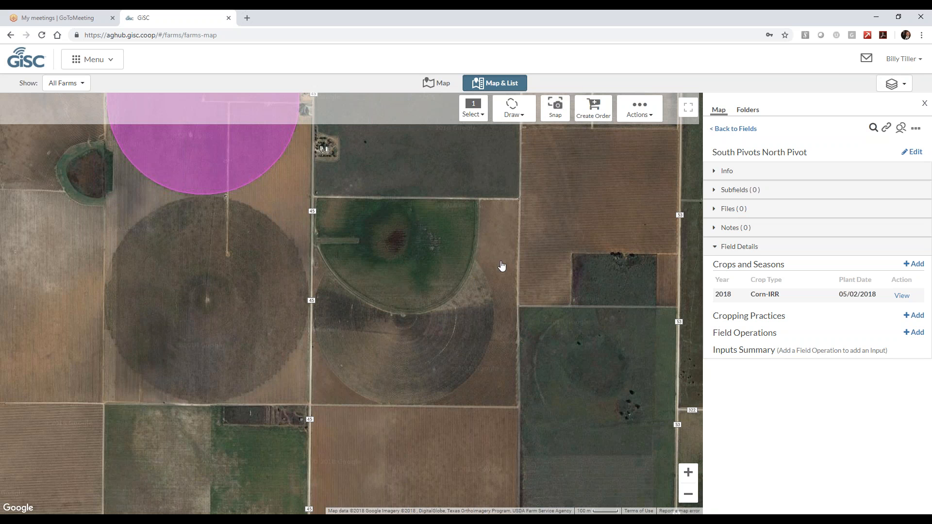
left_click(518, 111)
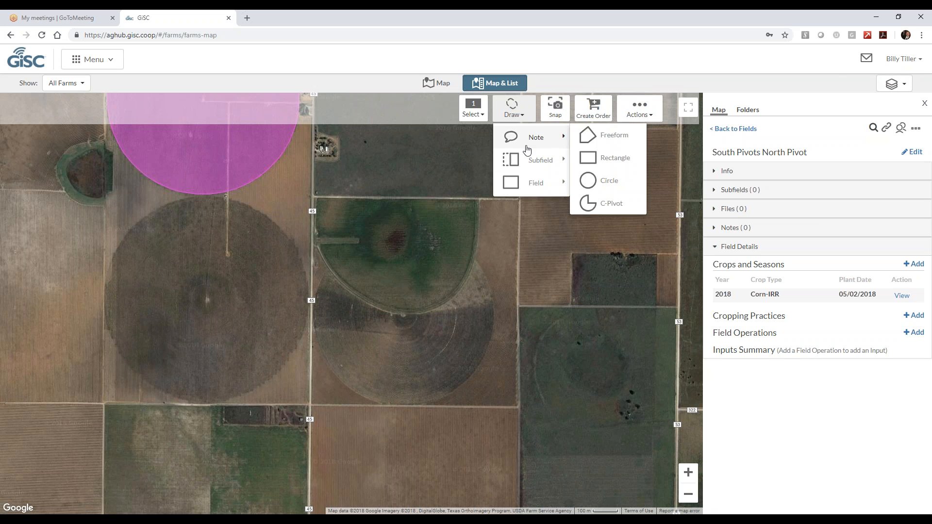
mouse_move(542, 184)
left_click(613, 249)
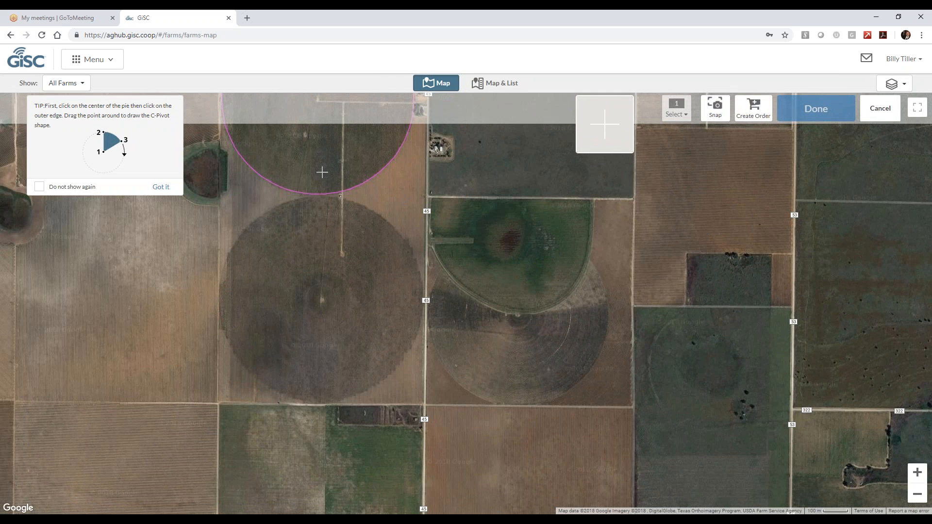
left_click(319, 299)
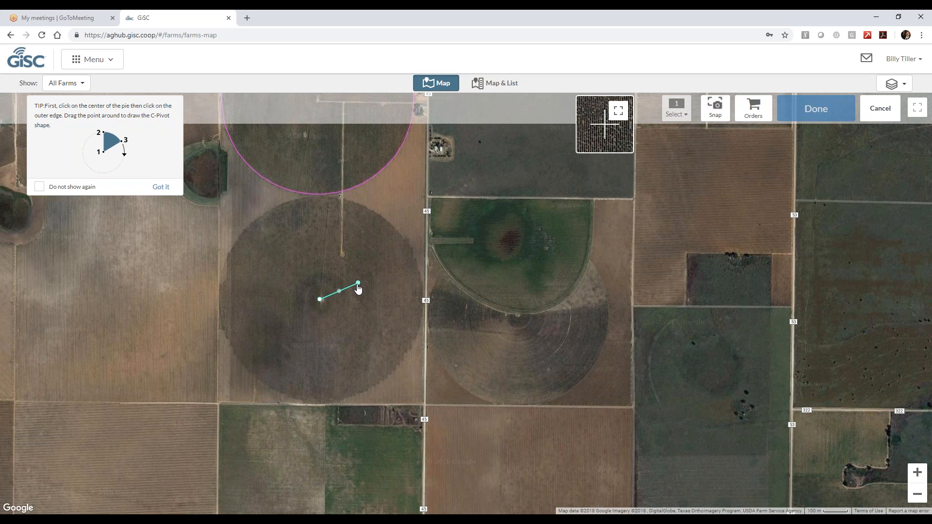
left_click(880, 109)
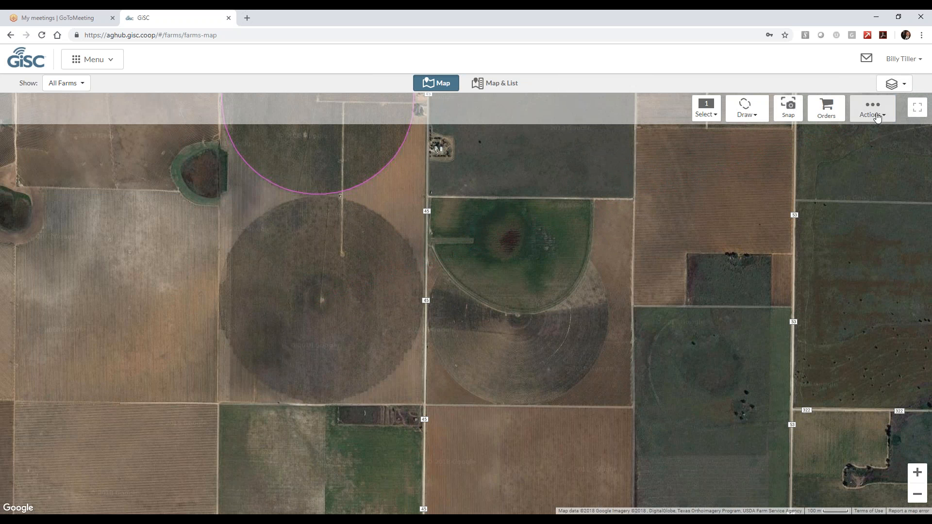
- Draw a C-Pivot field of about 57 acres over the southern half of the partial pivot east of road 45
left_click(755, 118)
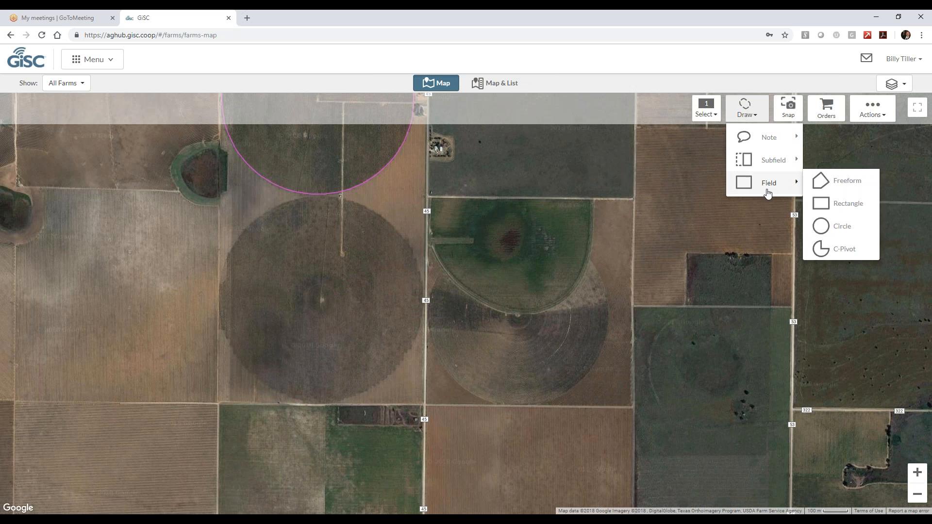
mouse_move(774, 187)
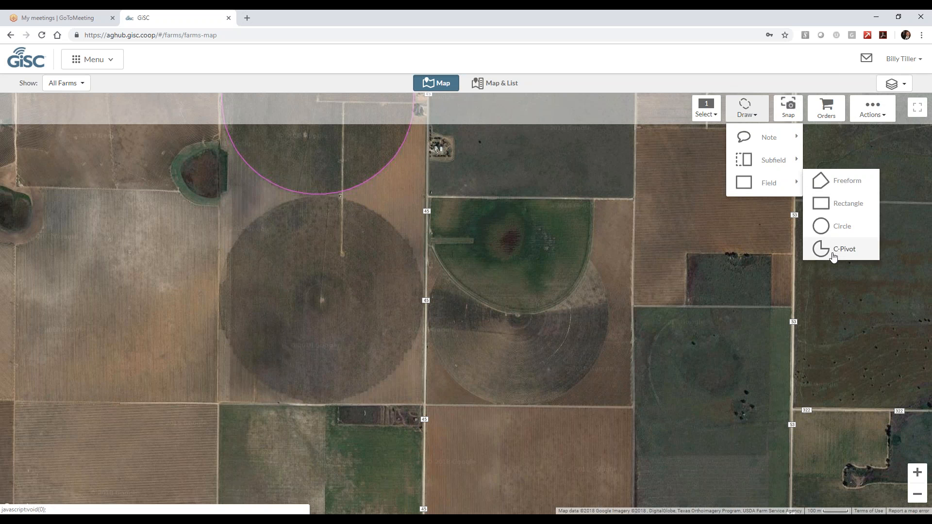
left_click(518, 316)
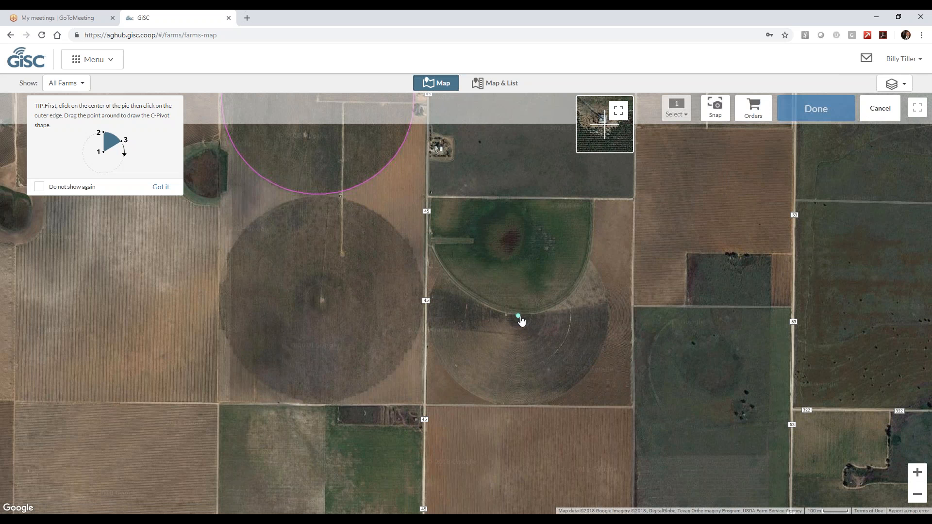
left_click(601, 302)
left_click_drag(602, 303, 605, 302)
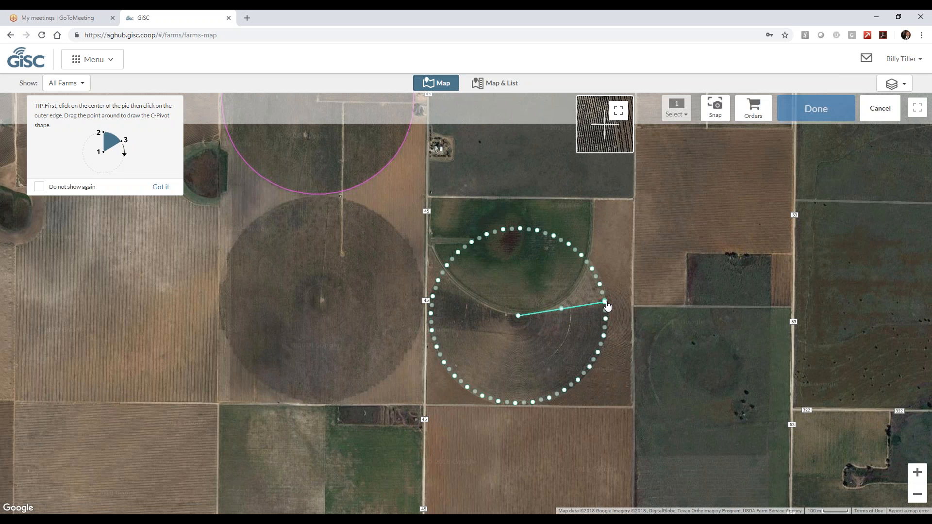
left_click_drag(605, 302, 447, 292)
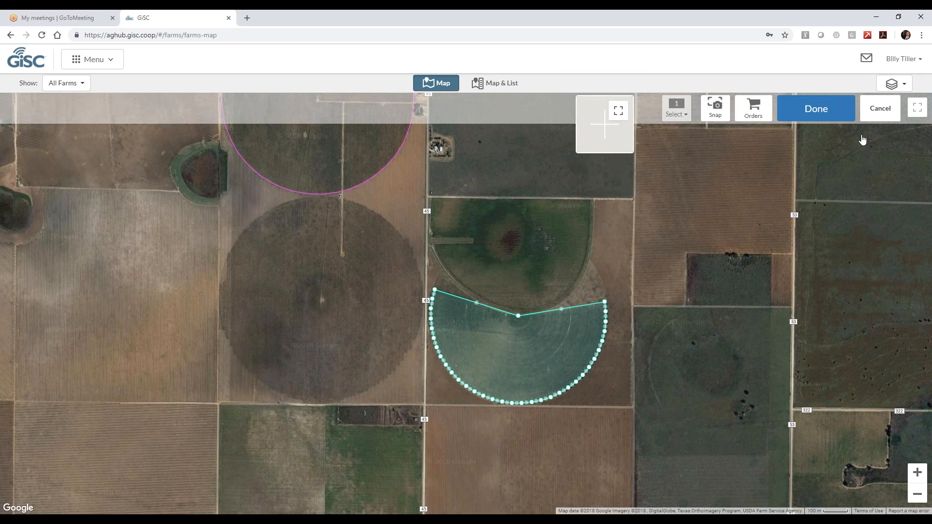
- Accept the drawn boundary, name the new field "East Pivot", assign it to farm FSN 1207 and create it
left_click(839, 121)
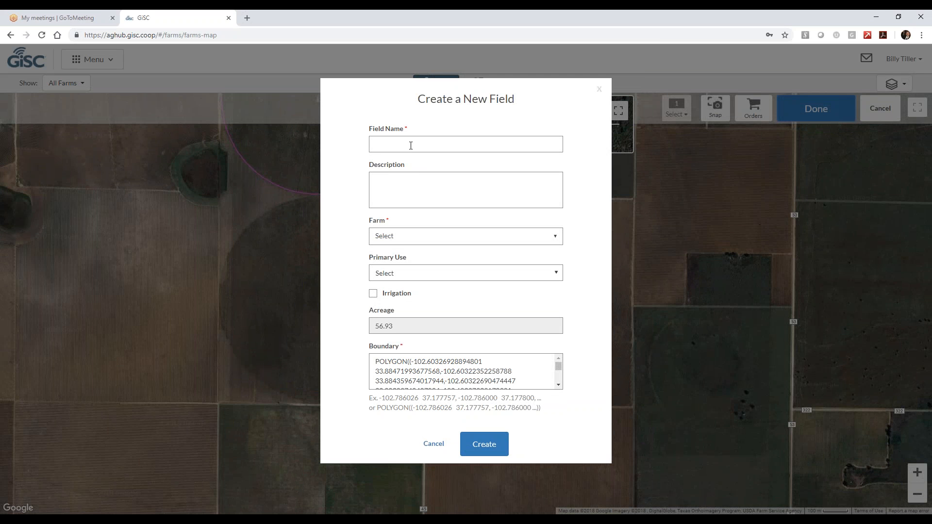
left_click(412, 146)
type("East Pivot")
left_click(403, 239)
left_click(409, 258)
left_click(484, 444)
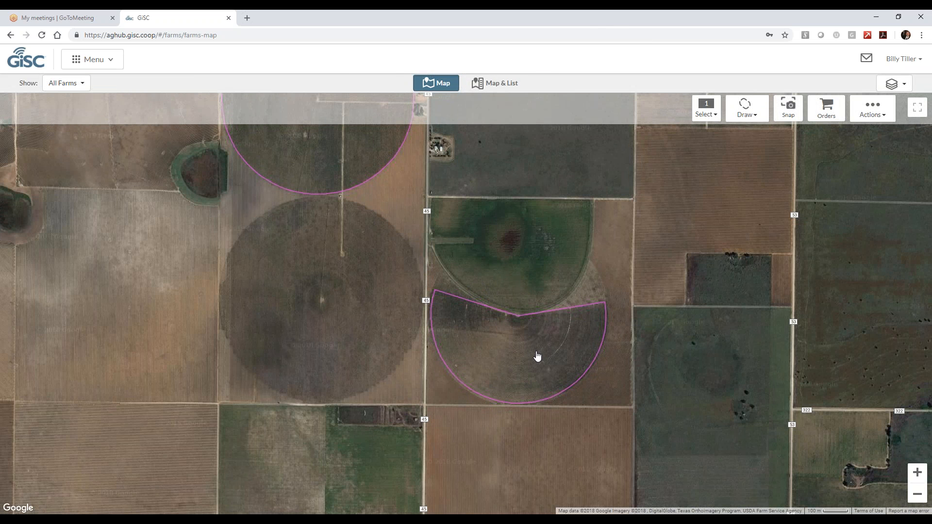
- View the East Pivot field's details, and select the circular field northwest of it on the map
left_click(537, 356)
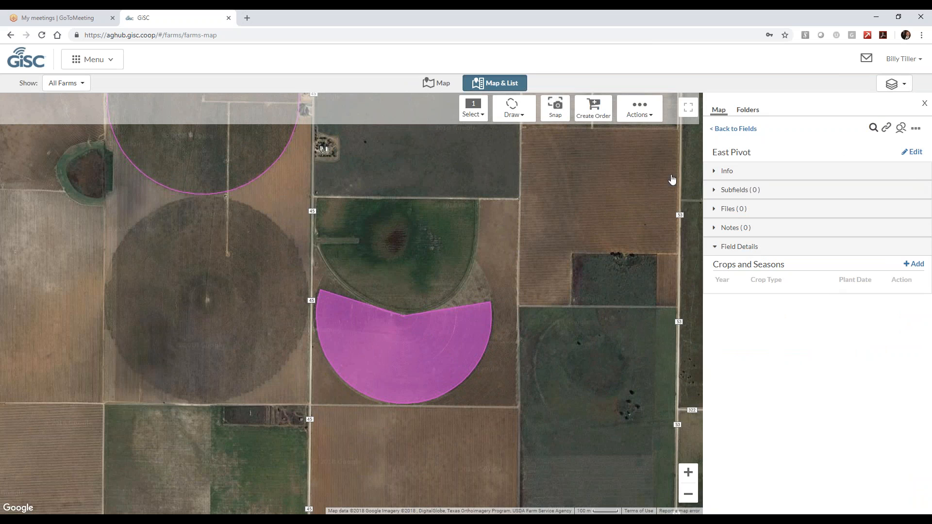
left_click_drag(433, 241, 485, 310)
left_click(293, 213)
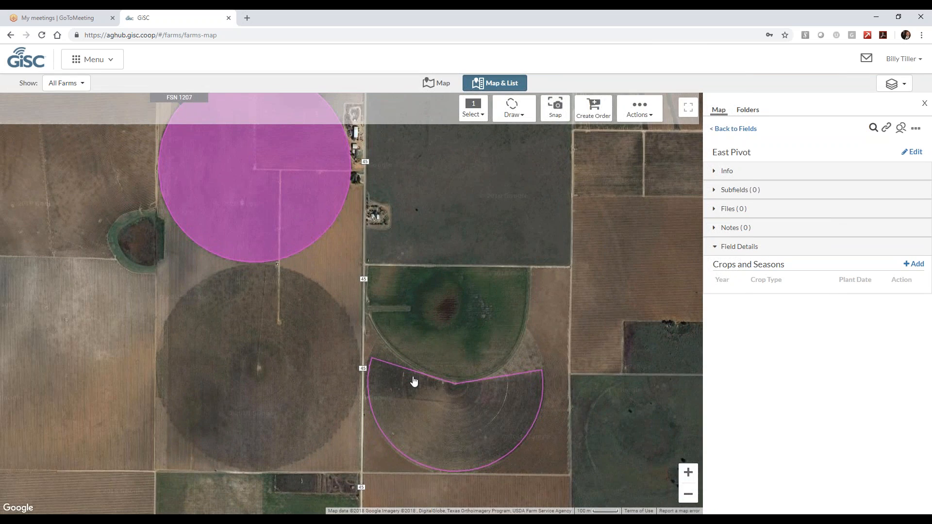